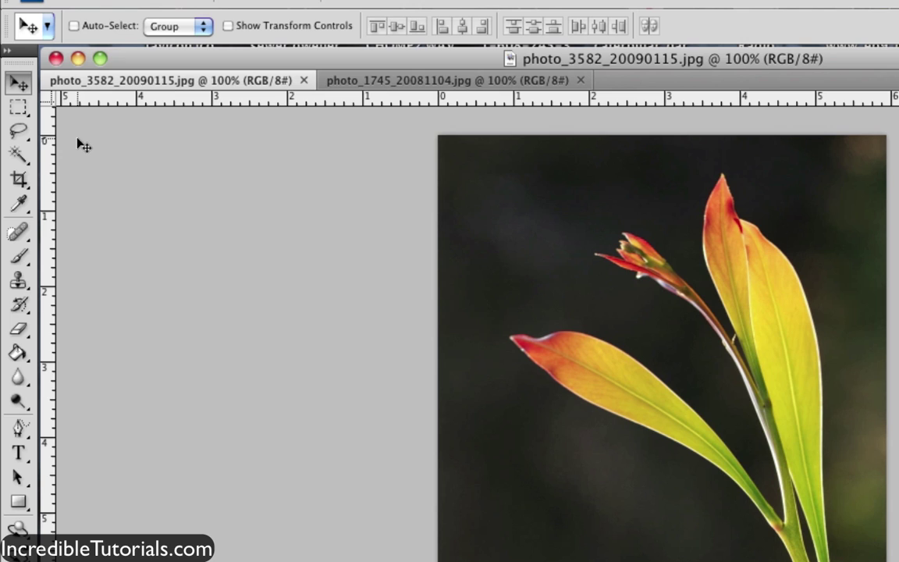
Activate the Magnetic Lasso tool and switch its cursor to the precise circle that shows the detection width.
{"action": "left_click", "coordinate": [17, 133]}
{"action": "mouse_move", "coordinate": [17, 134]}
{"action": "left_mouse_down"}
{"action": "mouse_move", "coordinate": [105, 145]}
{"action": "mouse_move", "coordinate": [106, 174]}
{"action": "left_mouse_up"}
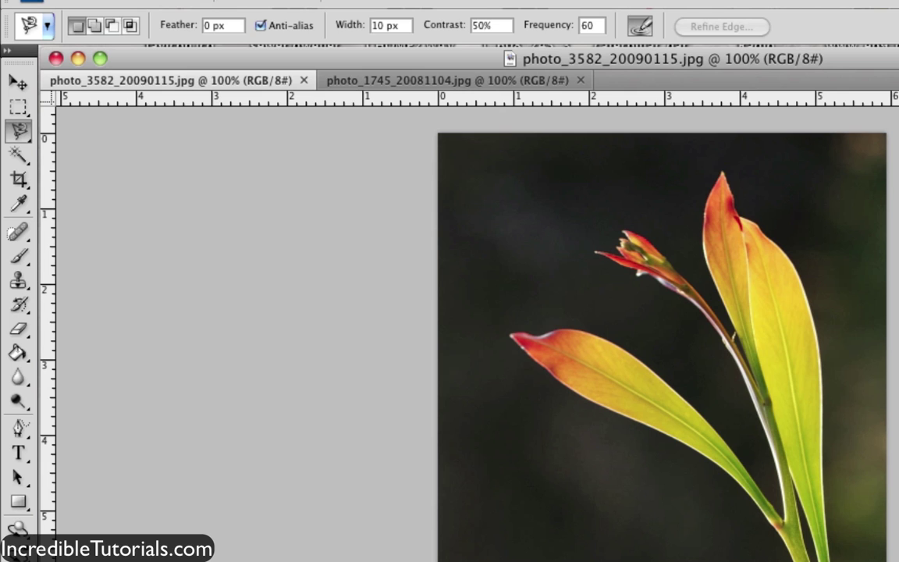
{"action": "key", "text": "z"}
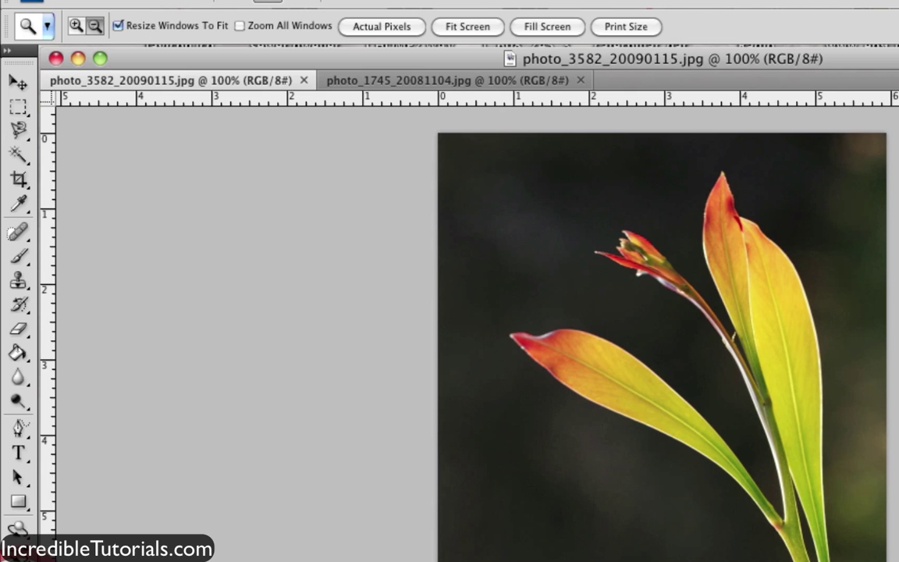
{"action": "left_click", "coordinate": [75, 29]}
{"action": "left_click", "coordinate": [553, 339]}
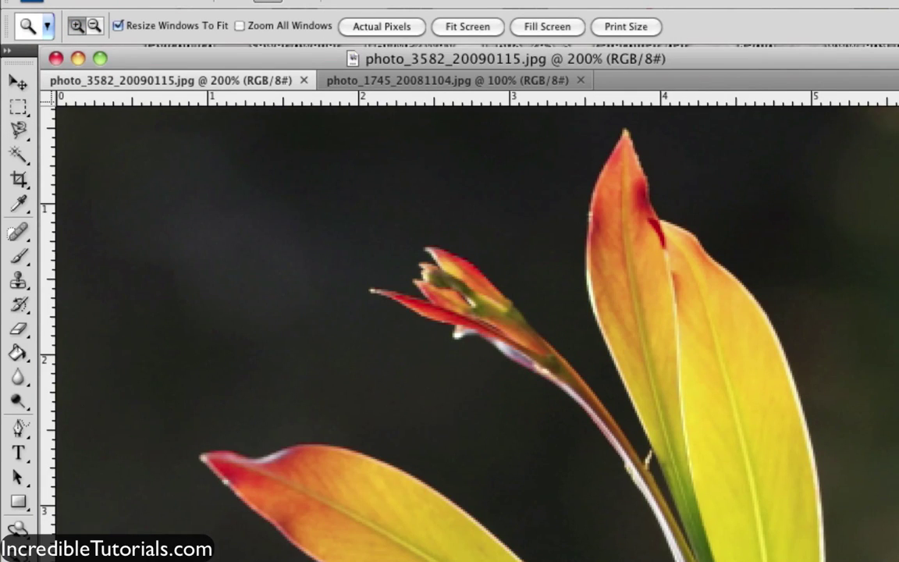
{"action": "scroll", "coordinate": [468, 312], "scroll_direction": "left", "scroll_amount": 5}
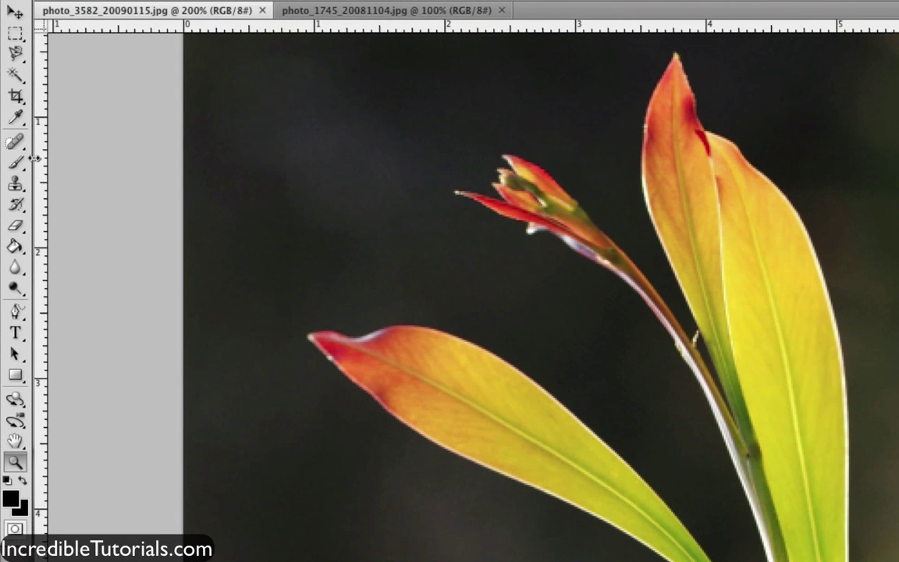
{"action": "left_click", "coordinate": [15, 53]}
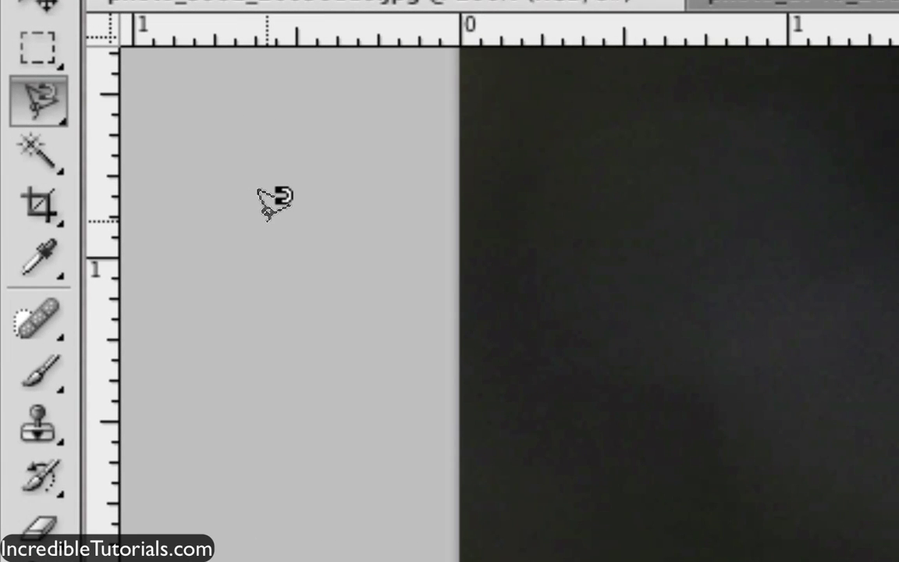
{"action": "key", "text": "Caps_Lock"}
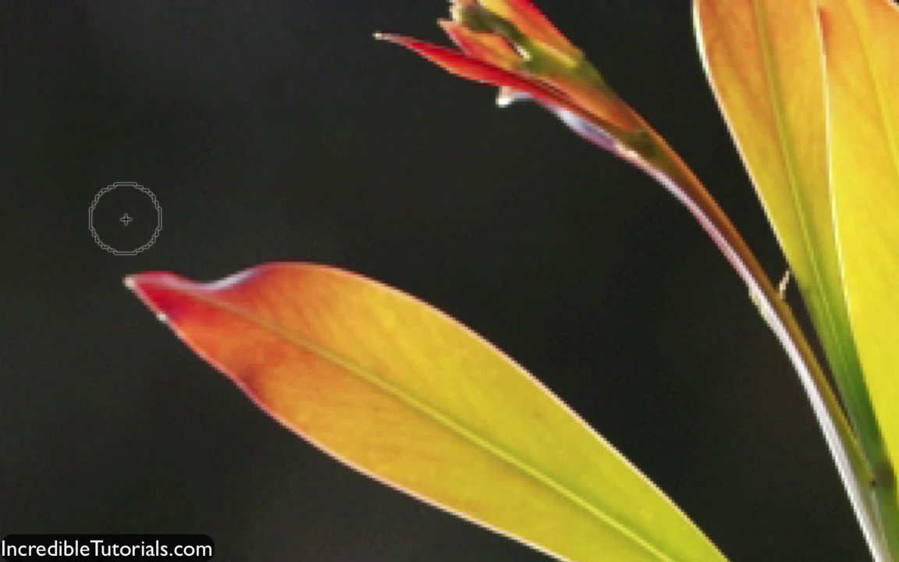
Start a Magnetic Lasso path at the lower leaf's red tip and trace its upper edge past the notch.
{"action": "left_click", "coordinate": [120, 274]}
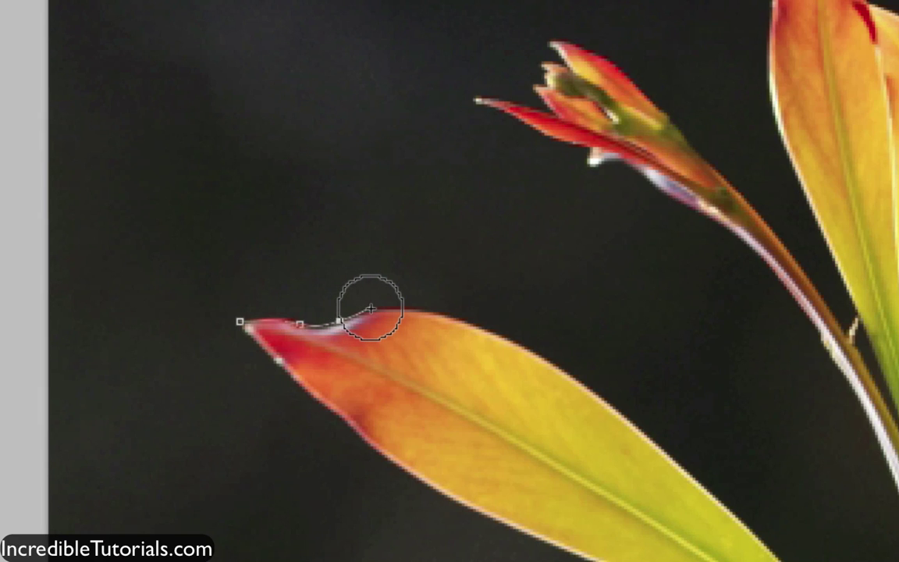
{"action": "left_click", "coordinate": [372, 308]}
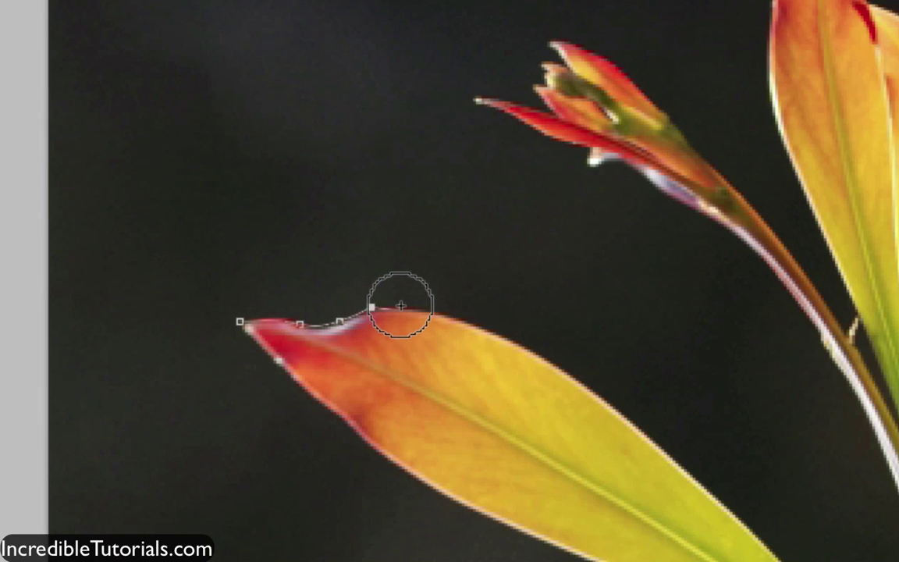
{"action": "left_click", "coordinate": [402, 303]}
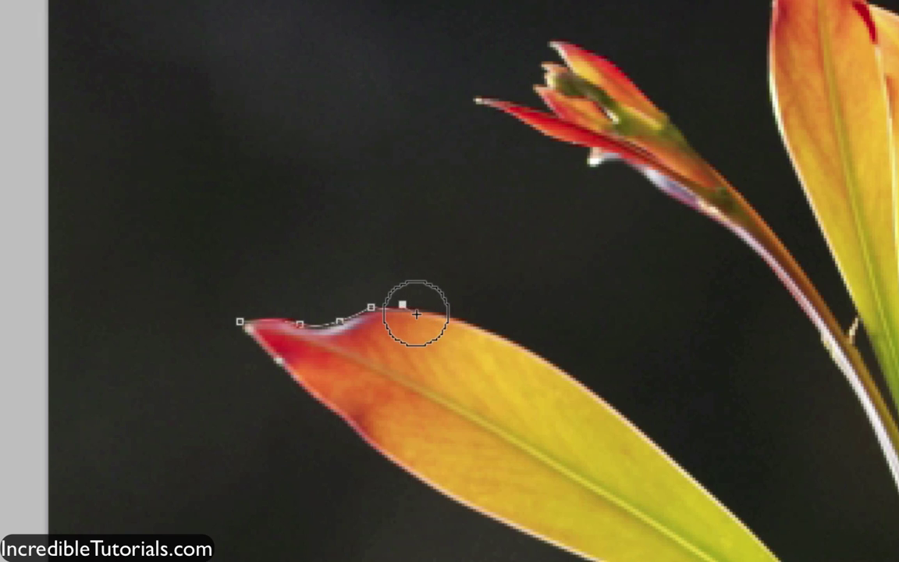
Continue tracing the lower leaf's upper edge to about its middle, removing the stray anchor placed inside the leaf.
{"action": "left_click", "coordinate": [427, 362]}
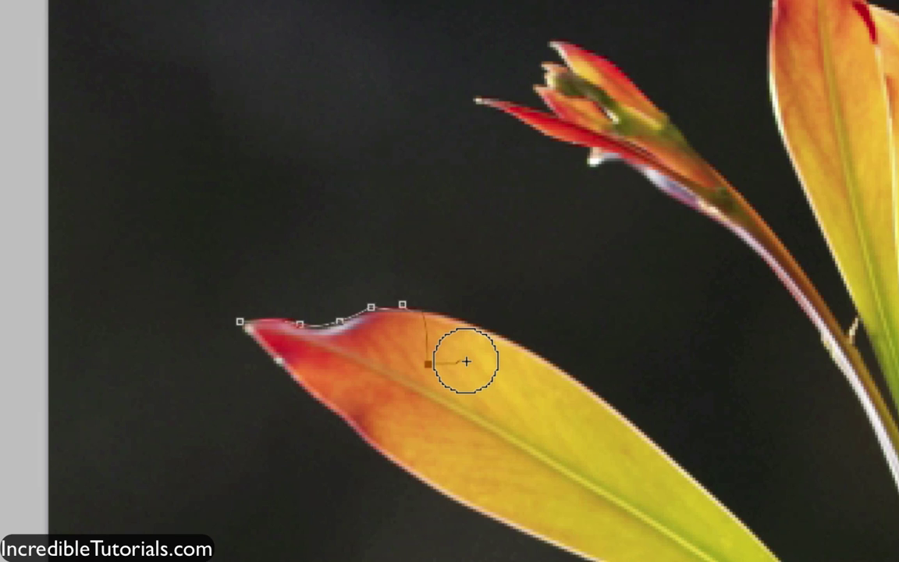
{"action": "key", "text": "BackSpace"}
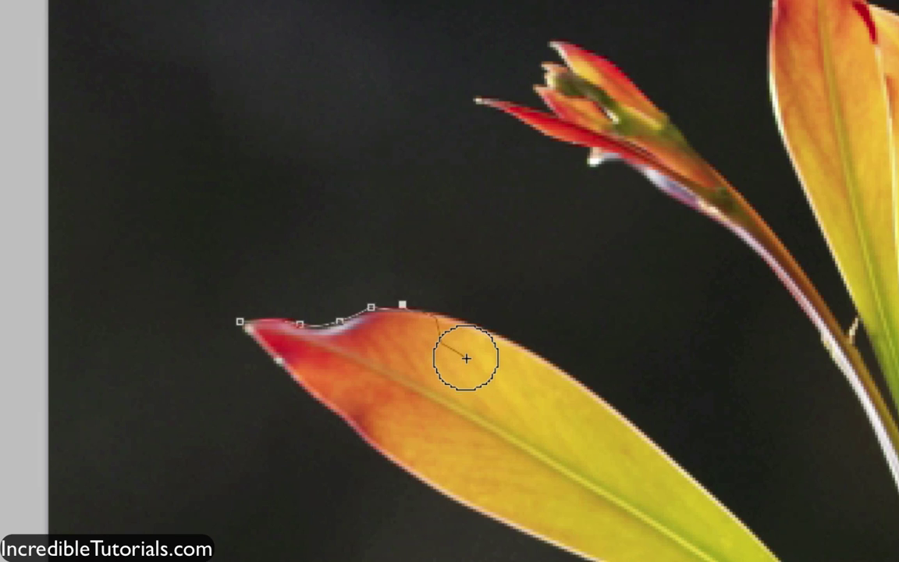
{"action": "left_click", "coordinate": [449, 314]}
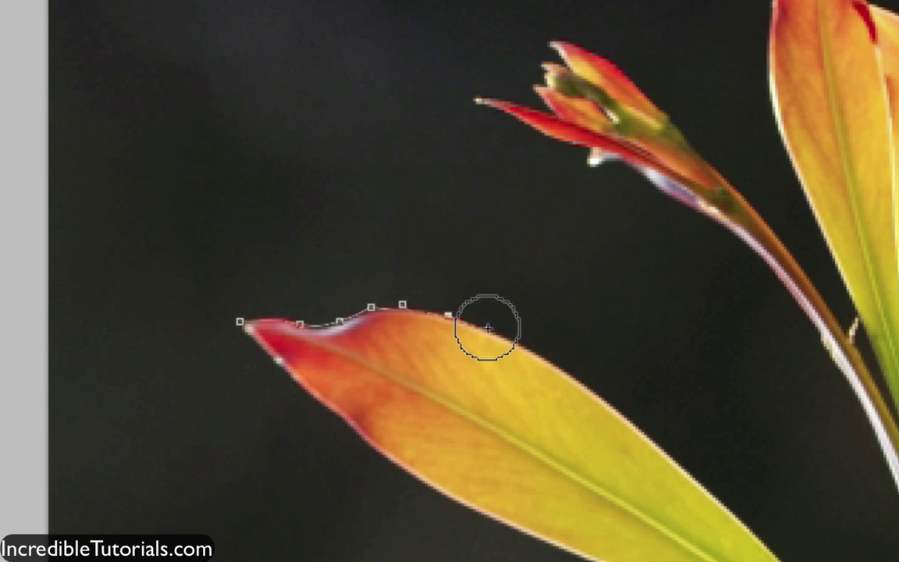
{"action": "left_click", "coordinate": [487, 327]}
{"action": "left_click", "coordinate": [527, 344]}
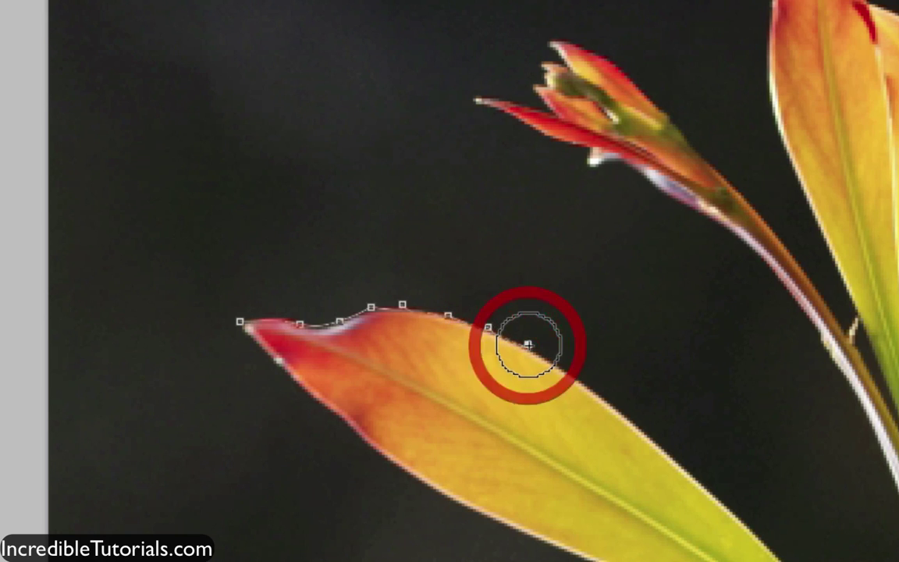
{"action": "left_click", "coordinate": [564, 373]}
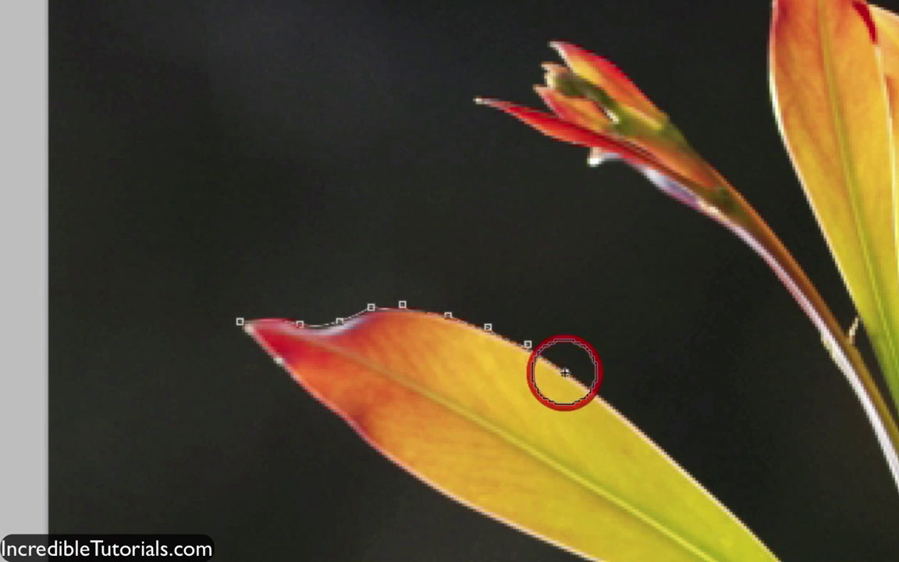
{"action": "left_click", "coordinate": [608, 402]}
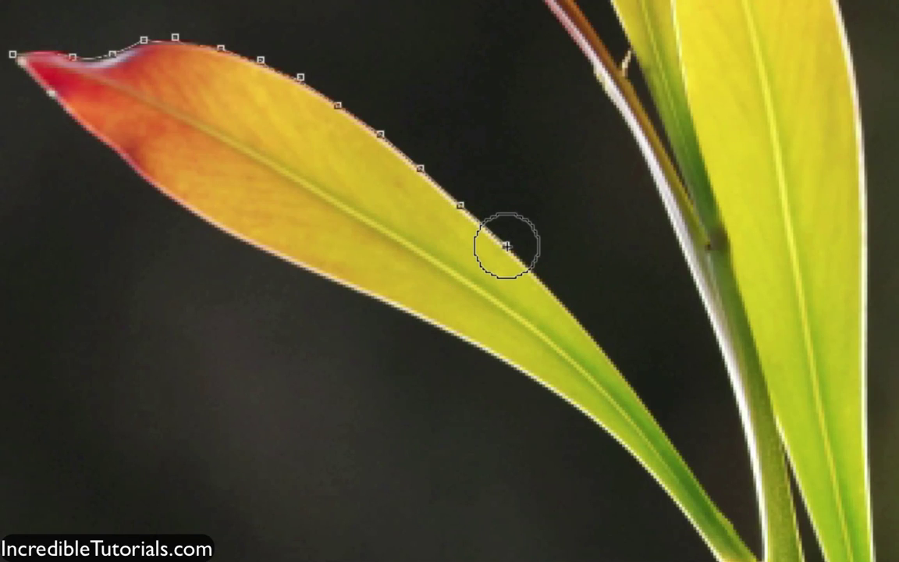
Trace the rest of the lower leaf's upper edge with closely spaced anchors down to where it meets the stem.
{"action": "left_click", "coordinate": [506, 246]}
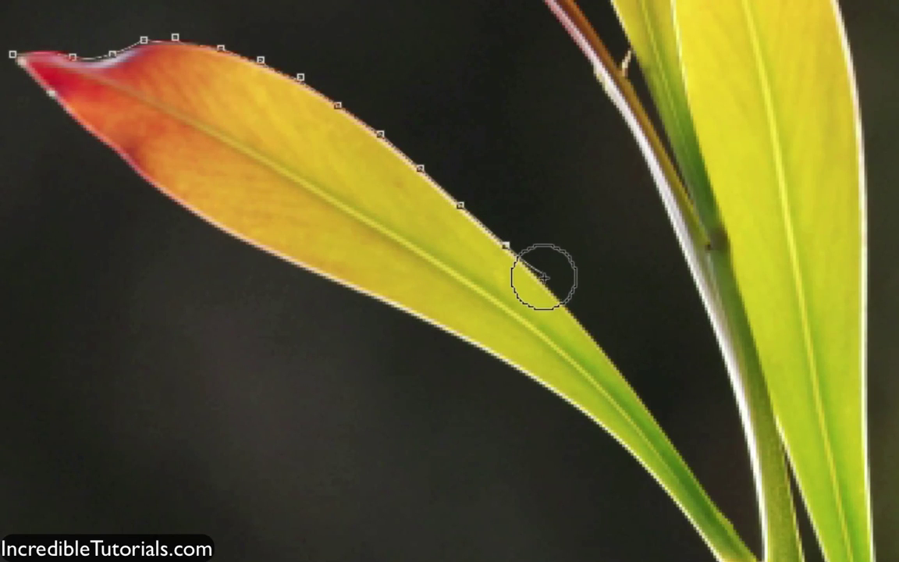
{"action": "left_click", "coordinate": [545, 284]}
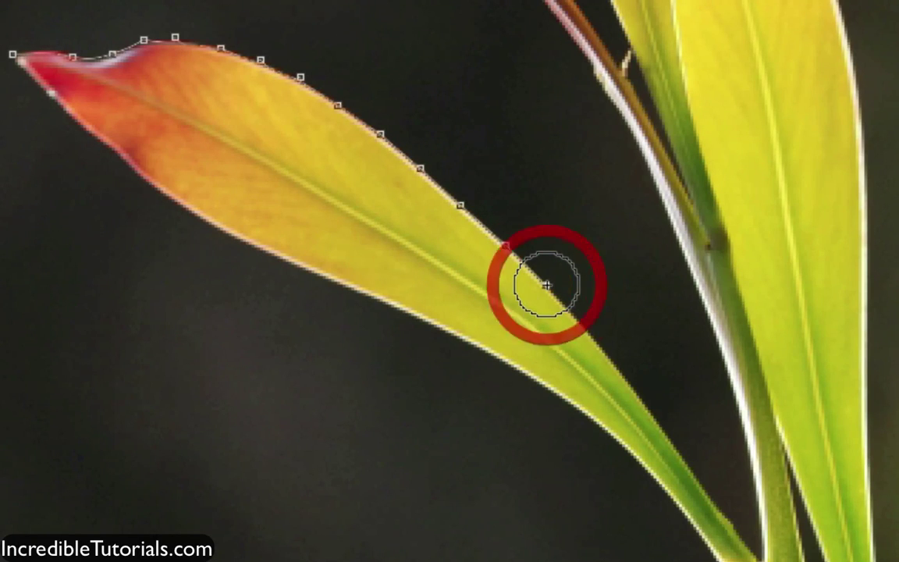
{"action": "left_click", "coordinate": [581, 323]}
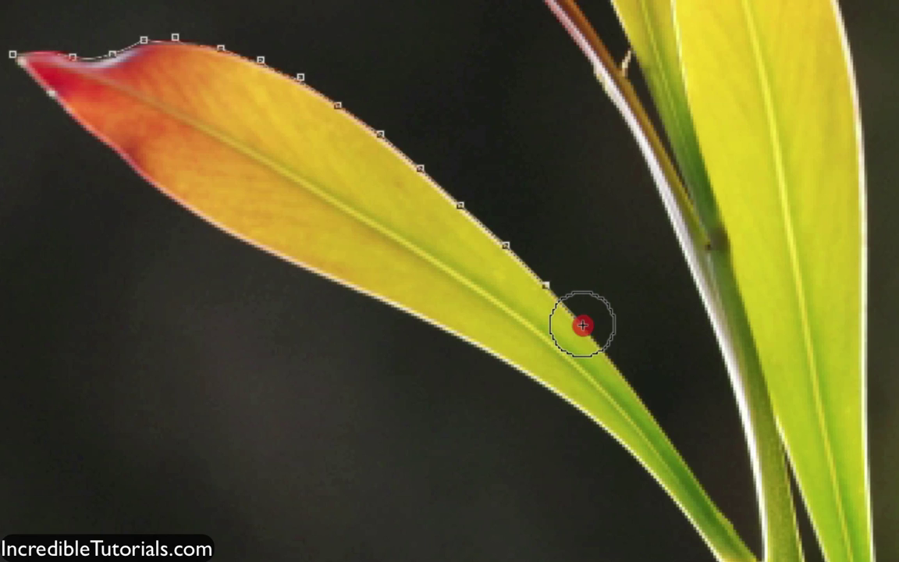
{"action": "left_click", "coordinate": [616, 364]}
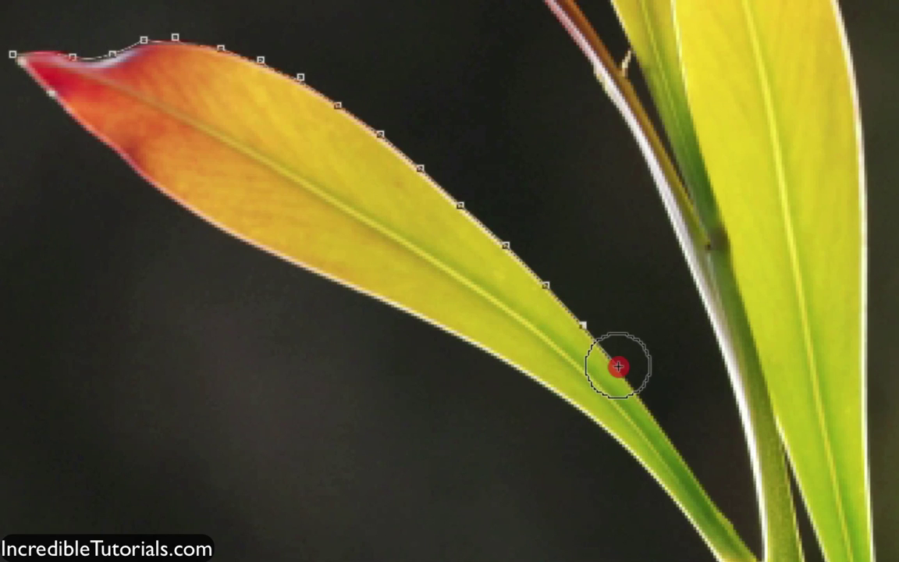
{"action": "left_click", "coordinate": [644, 401]}
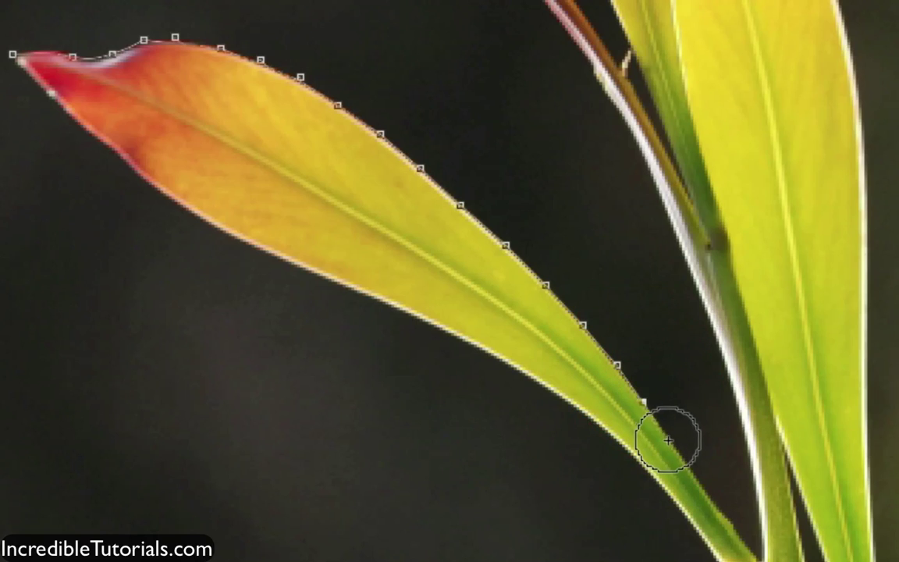
{"action": "left_click", "coordinate": [677, 446]}
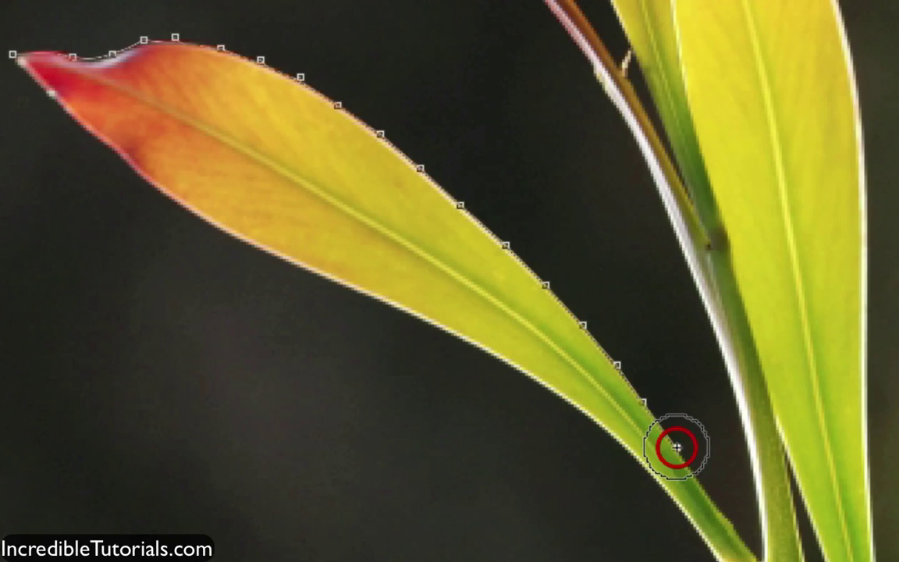
{"action": "left_click", "coordinate": [705, 487]}
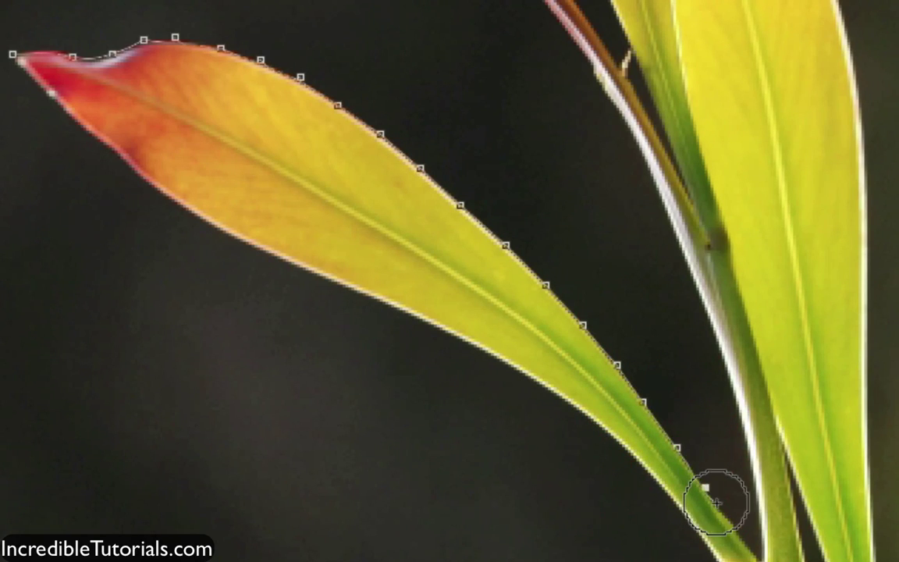
{"action": "left_click", "coordinate": [730, 518]}
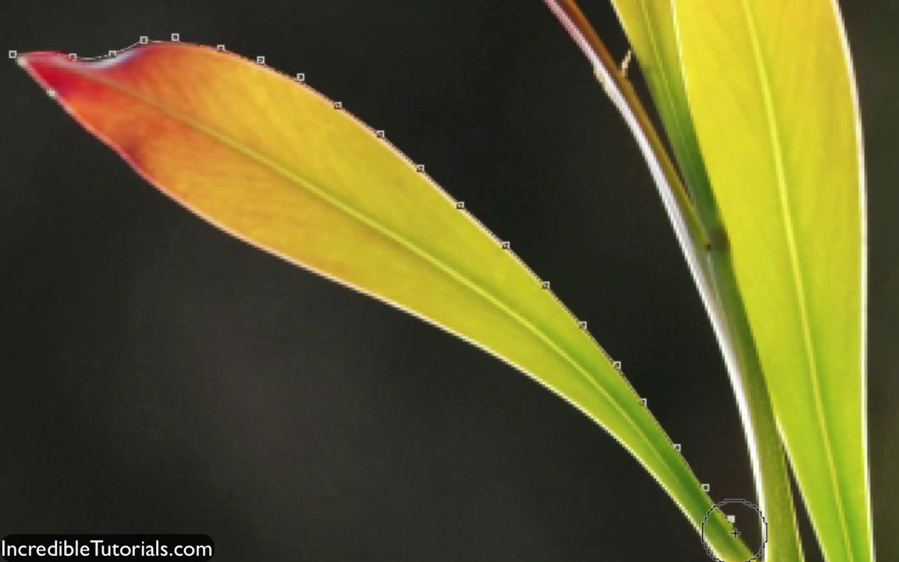
{"action": "left_click", "coordinate": [736, 528]}
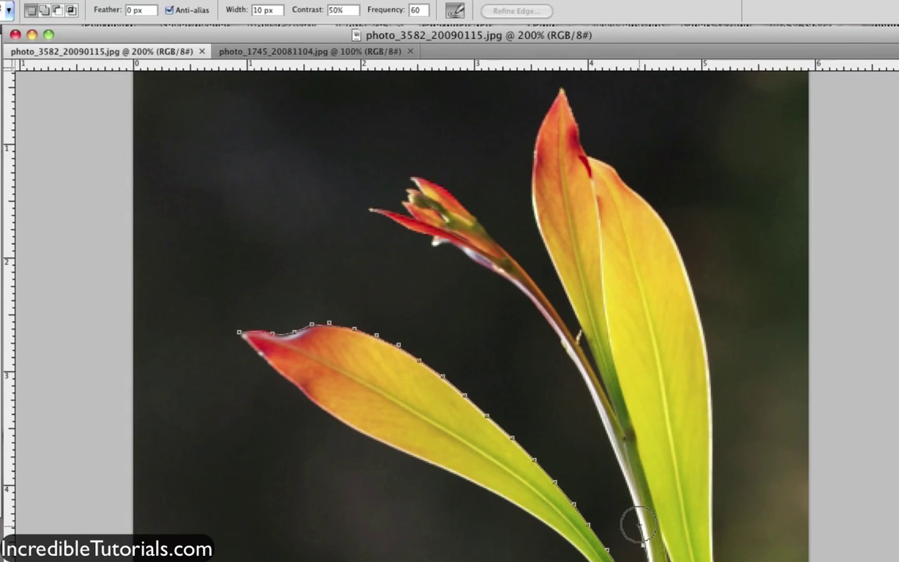
Extend the lasso path up the stem's white outer edge to just below the flower bud.
{"action": "left_click", "coordinate": [635, 518]}
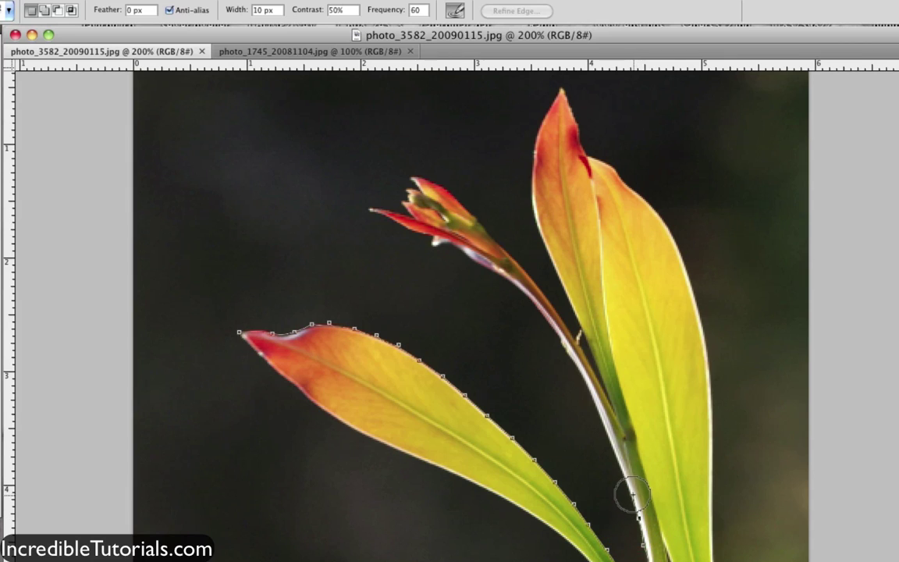
{"action": "left_click", "coordinate": [626, 482]}
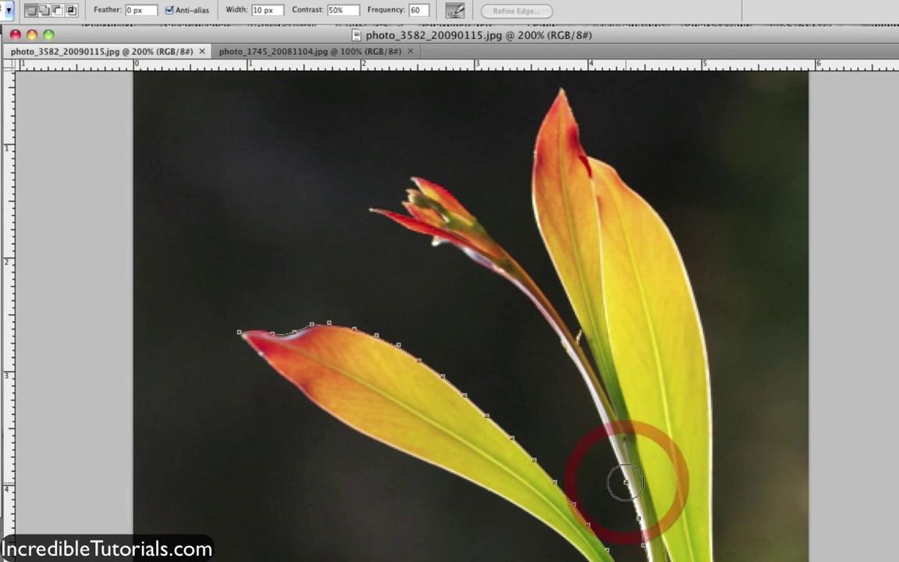
{"action": "left_click", "coordinate": [614, 452]}
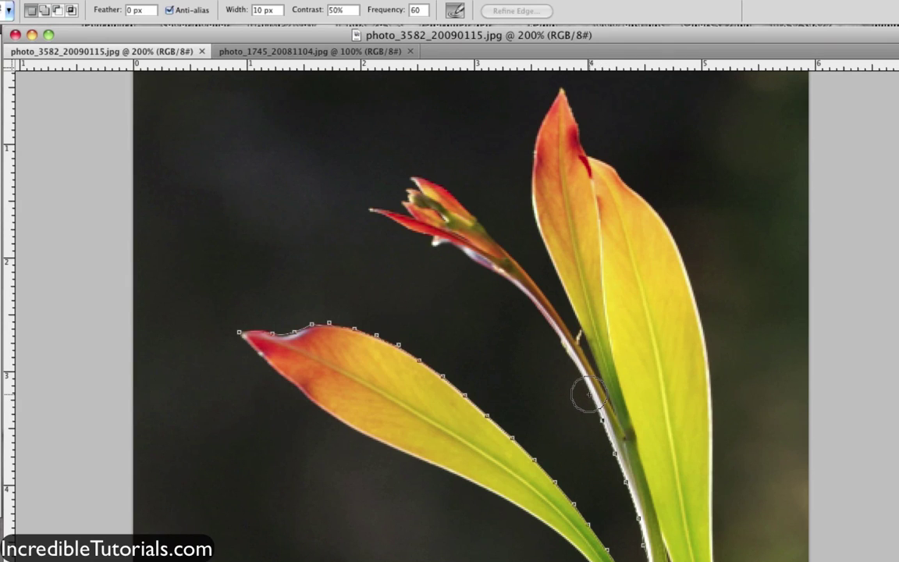
{"action": "left_click", "coordinate": [585, 390]}
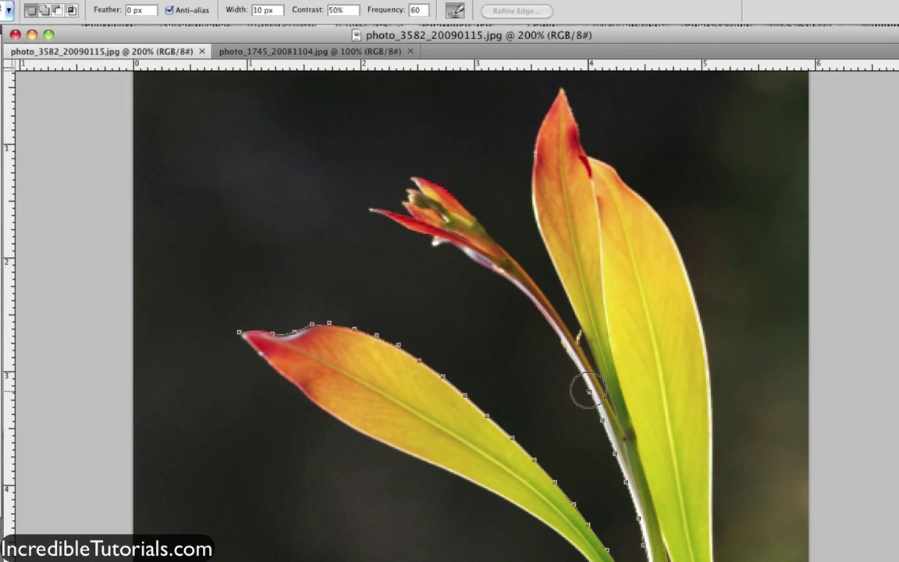
{"action": "left_click", "coordinate": [575, 362]}
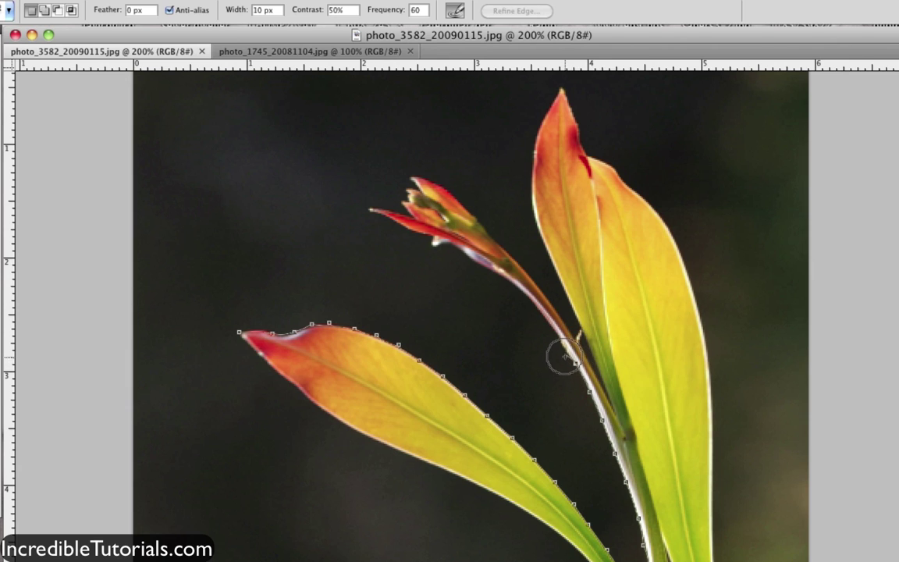
{"action": "left_click", "coordinate": [559, 343]}
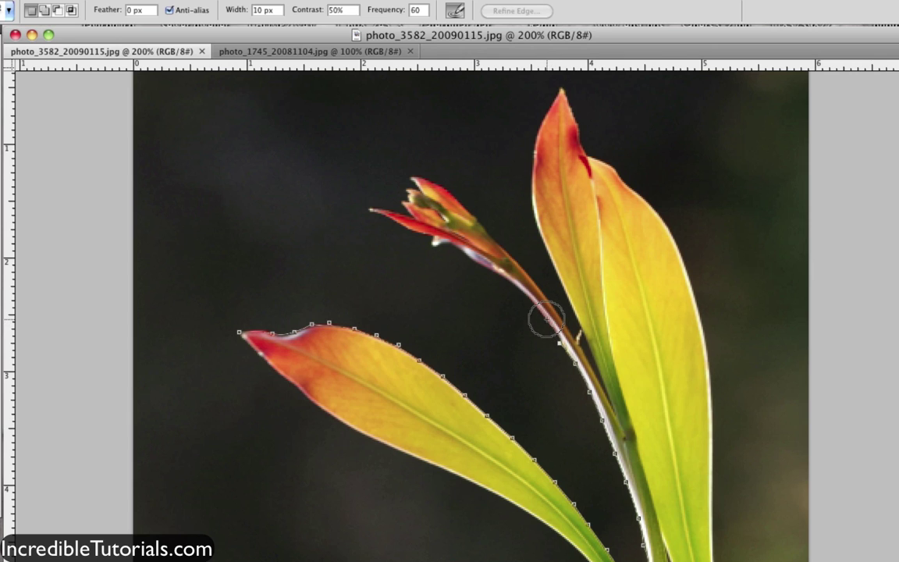
{"action": "left_click", "coordinate": [542, 315]}
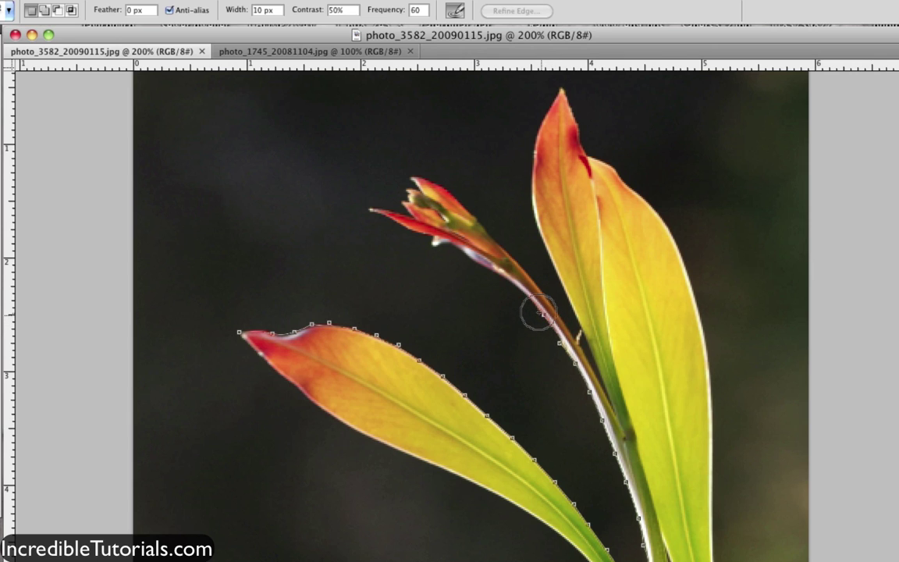
{"action": "left_click", "coordinate": [523, 292]}
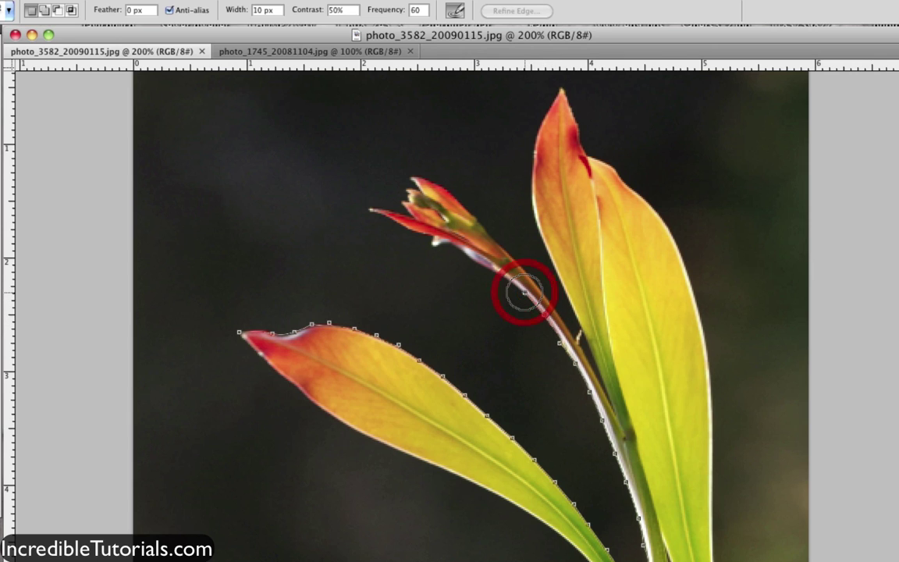
Trace the flower bud's lower edge around the small white notch, removing the stray anchor placed in the dark background.
{"action": "left_click", "coordinate": [477, 262]}
{"action": "left_click", "coordinate": [461, 251]}
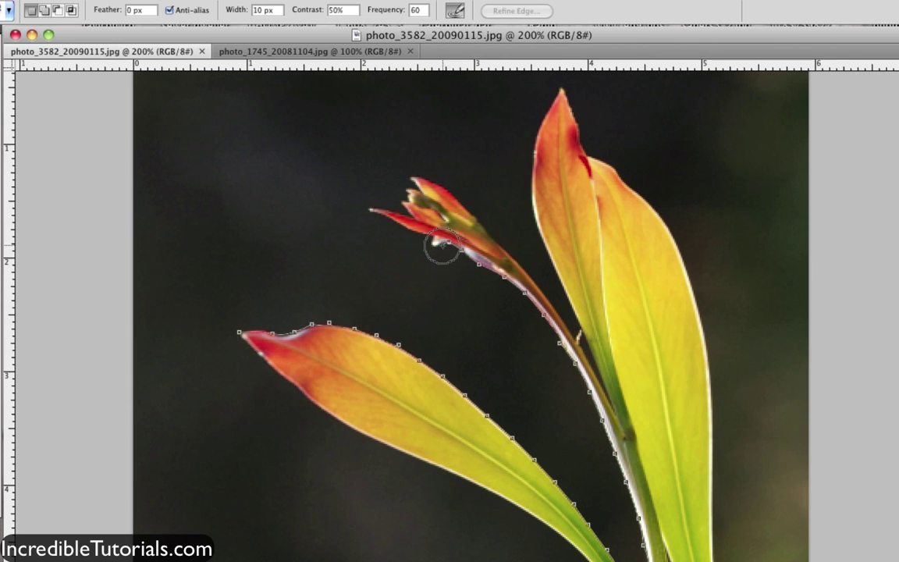
{"action": "left_click", "coordinate": [435, 245]}
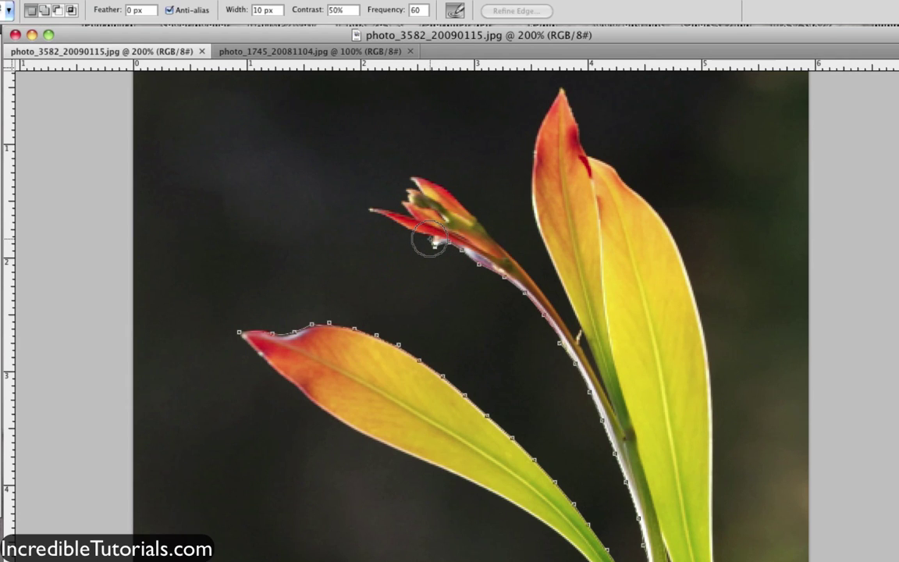
{"action": "left_click", "coordinate": [431, 240]}
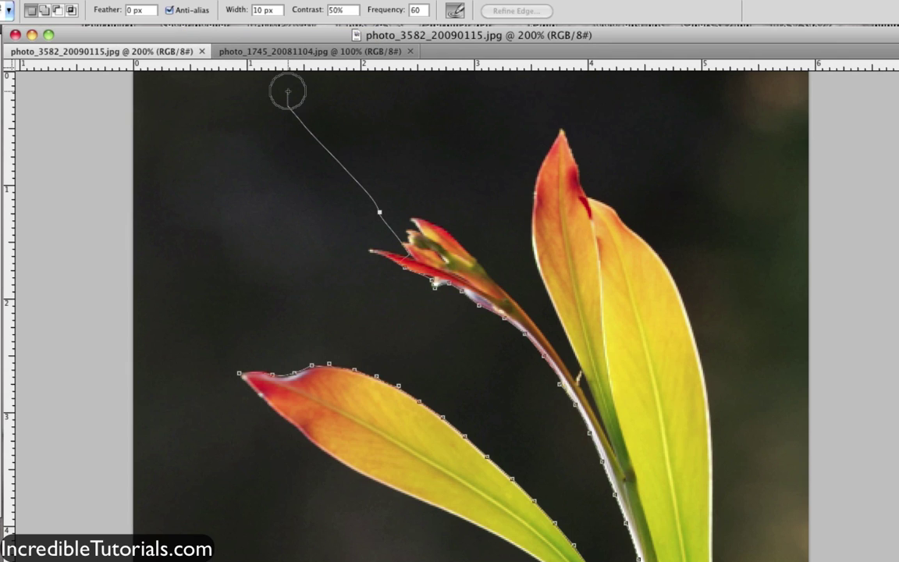
{"action": "key", "text": "BackSpace"}
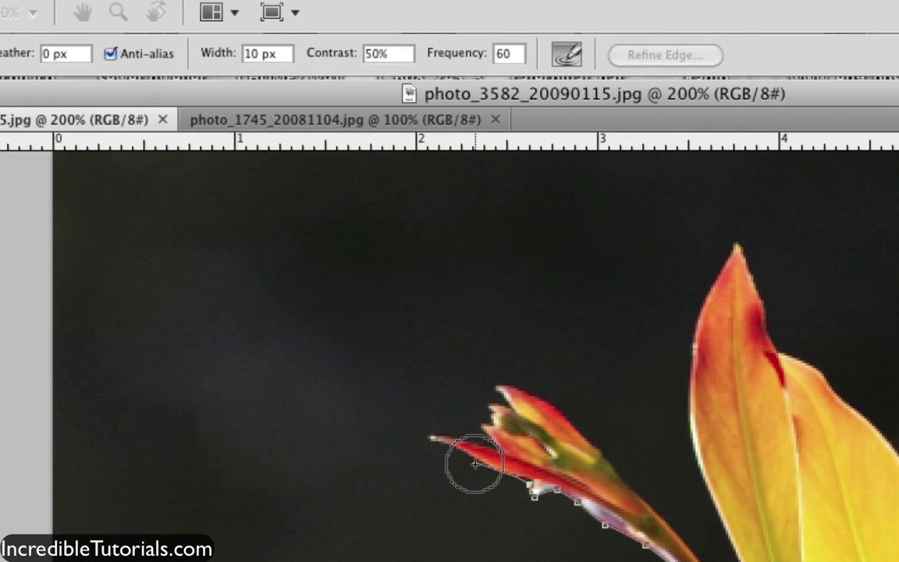
Increase the Magnetic Lasso's detection width to 19 px while the path is still in progress.
{"action": "key", "text": "bracketright"}
{"action": "key", "text": "bracketright"}
{"action": "key", "text": "bracketright"}
{"action": "key", "text": "bracketright"}
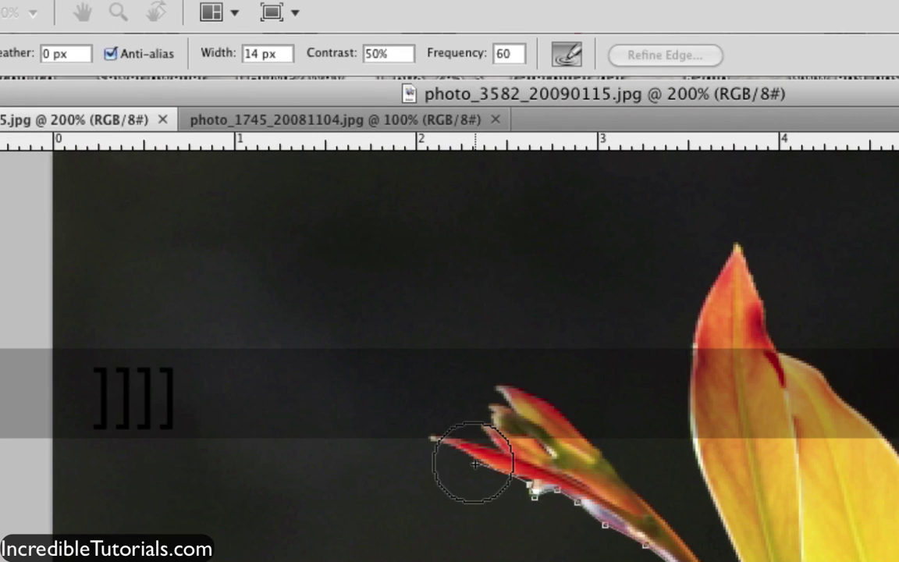
{"action": "key", "text": "bracketright"}
{"action": "key", "text": "bracketright"}
{"action": "key", "text": "bracketright"}
{"action": "key", "text": "bracketright"}
{"action": "key", "text": "bracketright"}
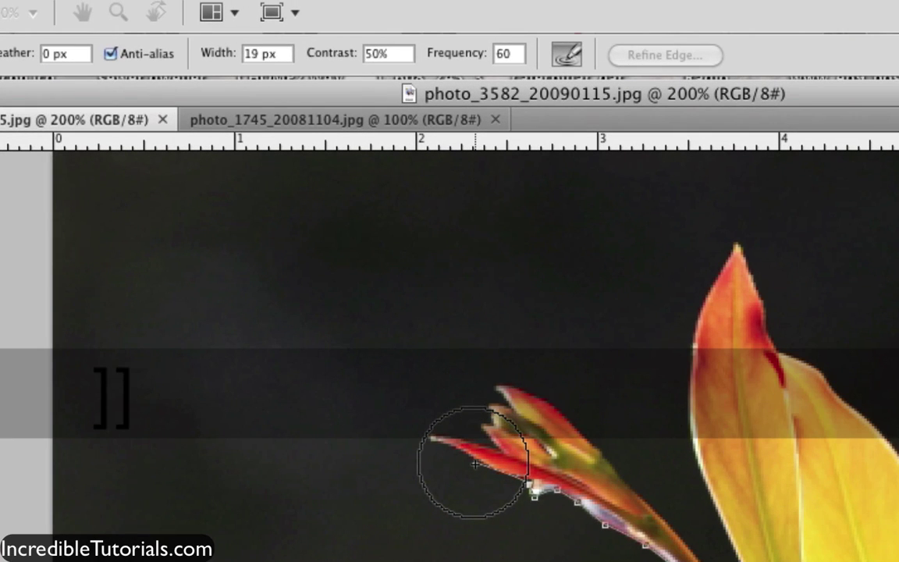
Reduce the Magnetic Lasso's detection width to 10 px without ending the current path.
{"action": "key", "text": "bracketleft"}
{"action": "key", "text": "bracketleft"}
{"action": "key", "text": "bracketleft"}
{"action": "key", "text": "bracketleft"}
{"action": "key", "text": "bracketleft"}
{"action": "key", "text": "bracketleft"}
{"action": "key", "text": "bracketleft"}
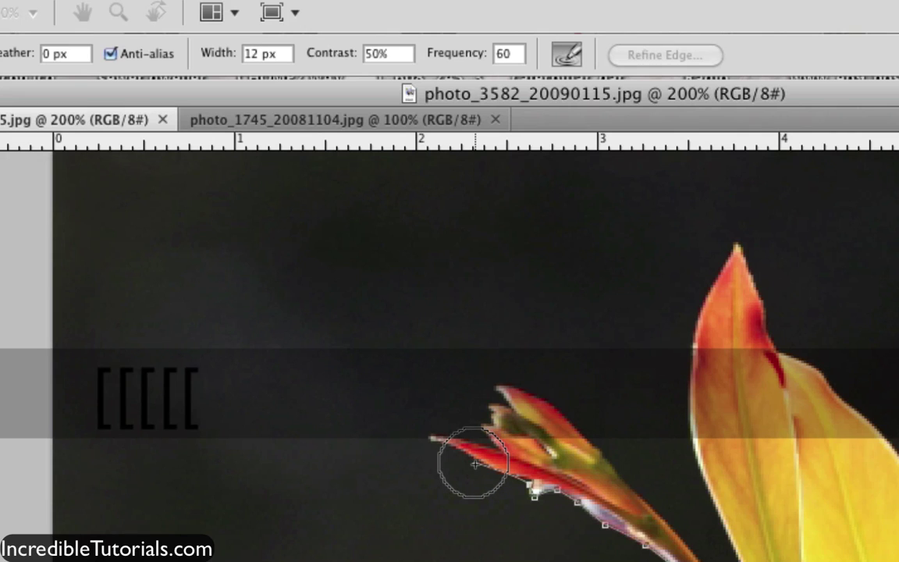
{"action": "key", "text": "bracketleft"}
{"action": "key", "text": "bracketleft"}
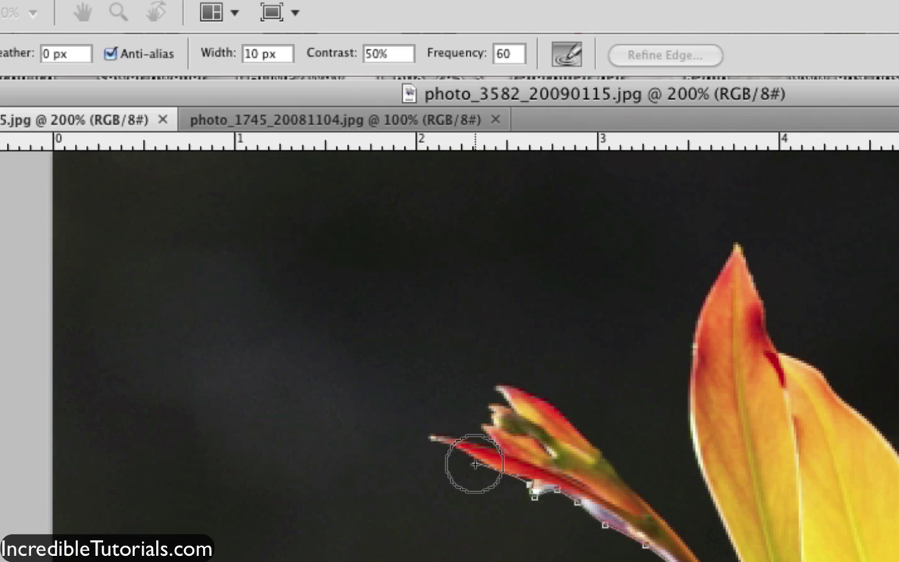
Raise the Magnetic Lasso's edge contrast to 56% during the current path.
{"action": "key", "text": "period"}
{"action": "key", "text": "period"}
{"action": "key", "text": "period"}
{"action": "key", "text": "period"}
{"action": "key", "text": "period"}
{"action": "key", "text": "period"}
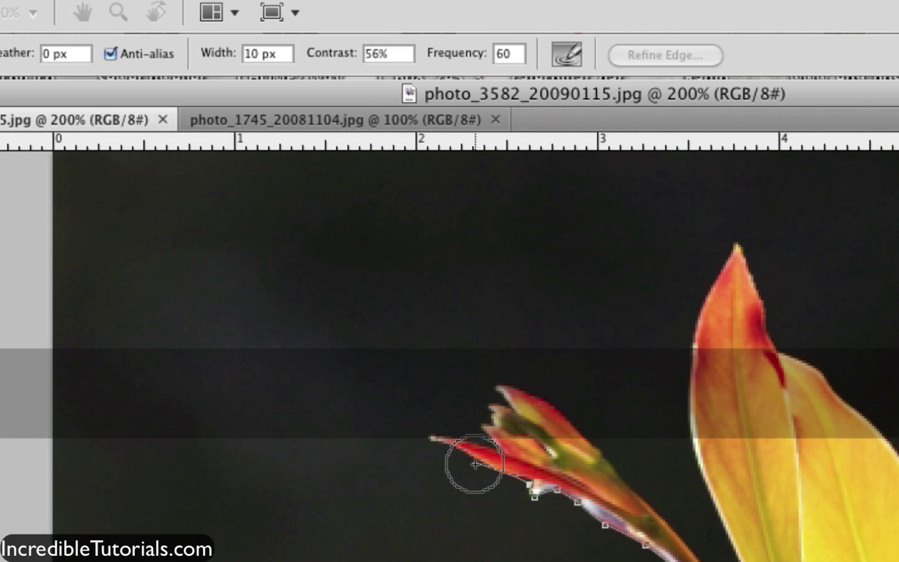
Lower the Magnetic Lasso's edge contrast to 50% during the current path.
{"action": "key", "text": "comma"}
{"action": "key", "text": "comma"}
{"action": "key", "text": "comma"}
{"action": "key", "text": "comma"}
{"action": "key", "text": "comma"}
{"action": "key", "text": "comma"}
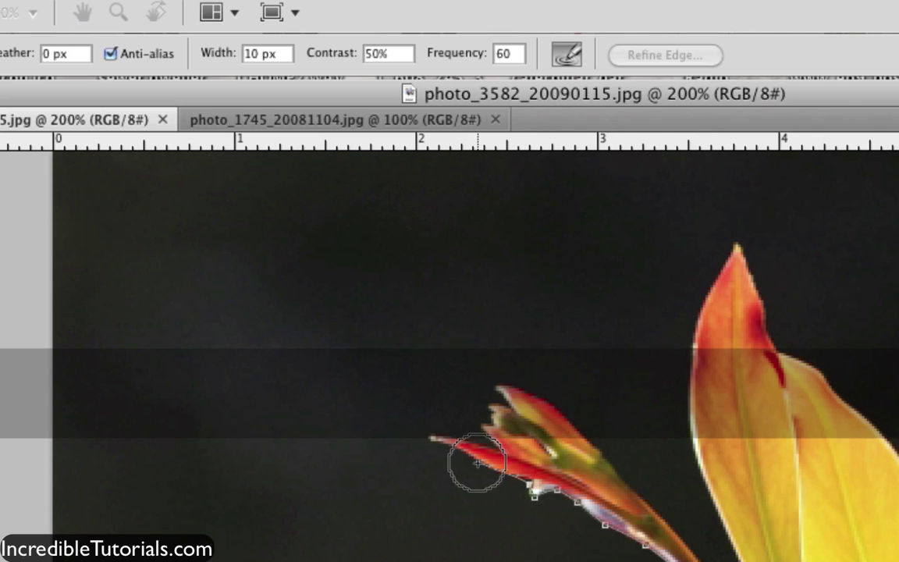
Continue the path along the bud's lower red petal and close the outline around the whole plant as a selection.
{"action": "left_click", "coordinate": [476, 463]}
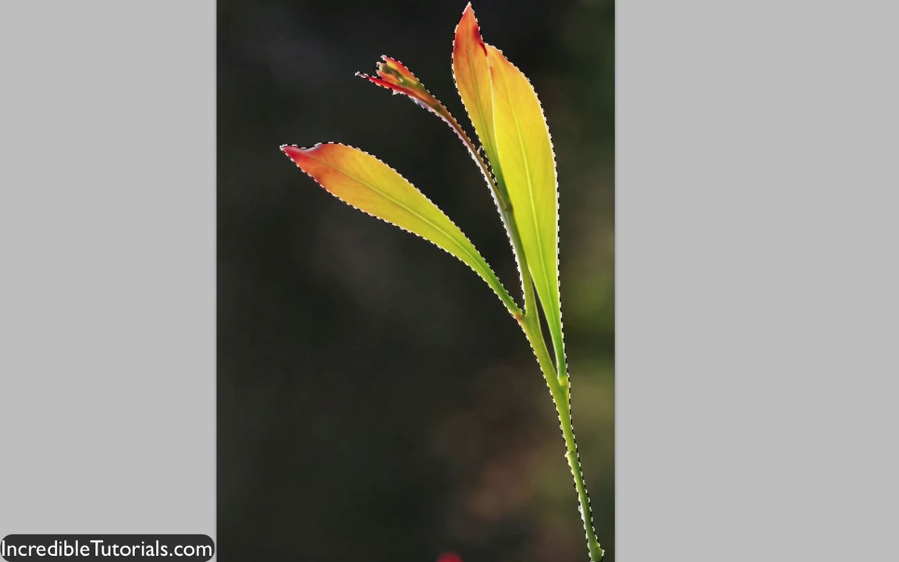
Start subtracting the dark gap between the stem and the large upright leaf from the selection.
{"action": "left_click", "coordinate": [558, 351]}
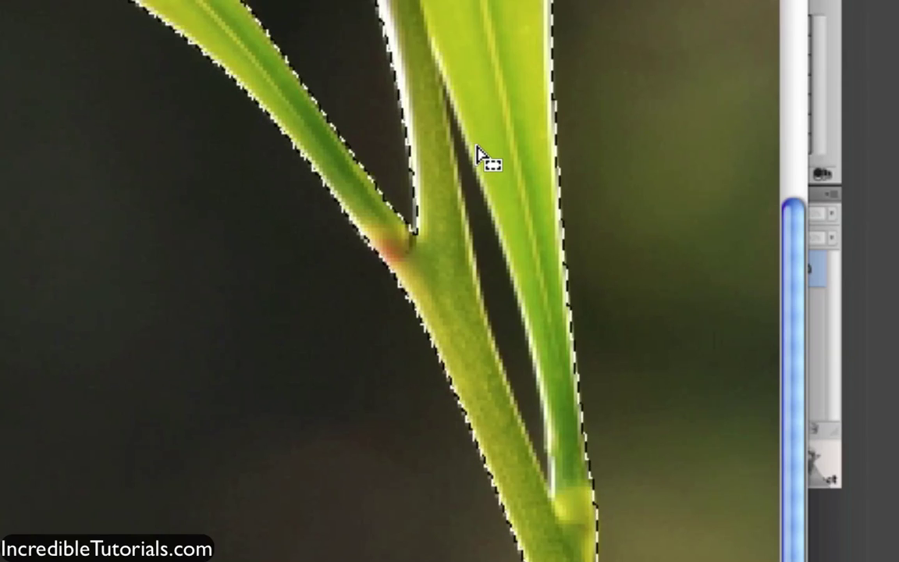
{"action": "key", "text": "alt"}
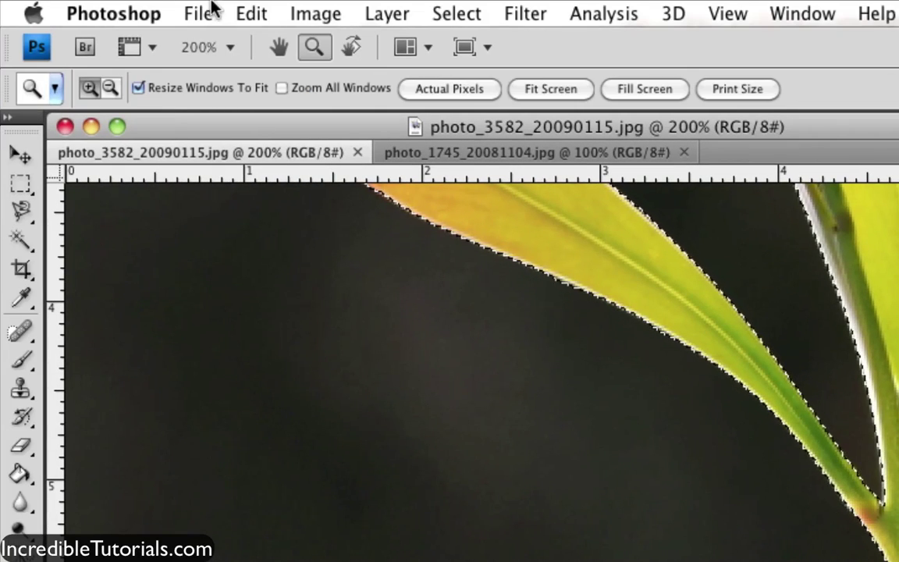
Copy the selected flower and leaves from photo_3582_20090115.jpg to the clipboard.
{"action": "left_click", "coordinate": [110, 88]}
{"action": "left_click", "coordinate": [369, 333]}
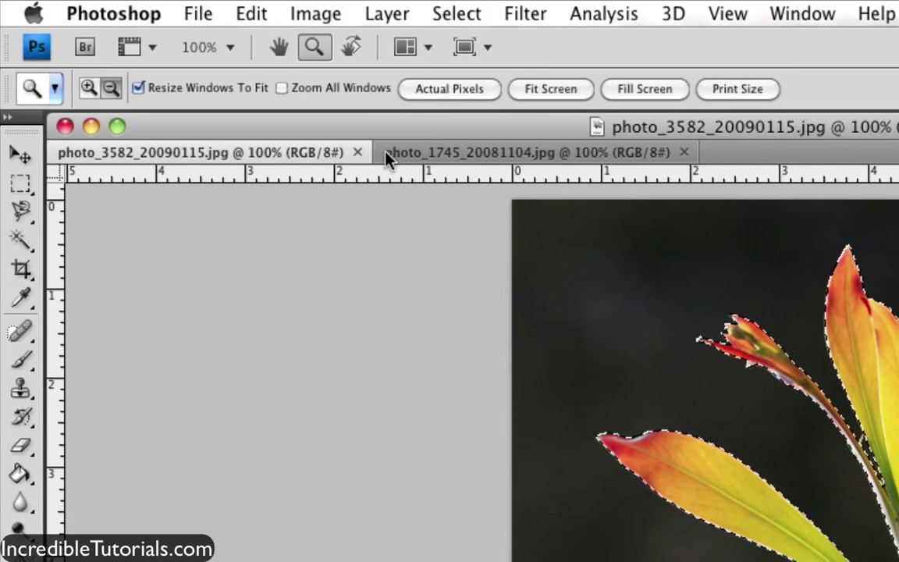
{"action": "left_click", "coordinate": [248, 13]}
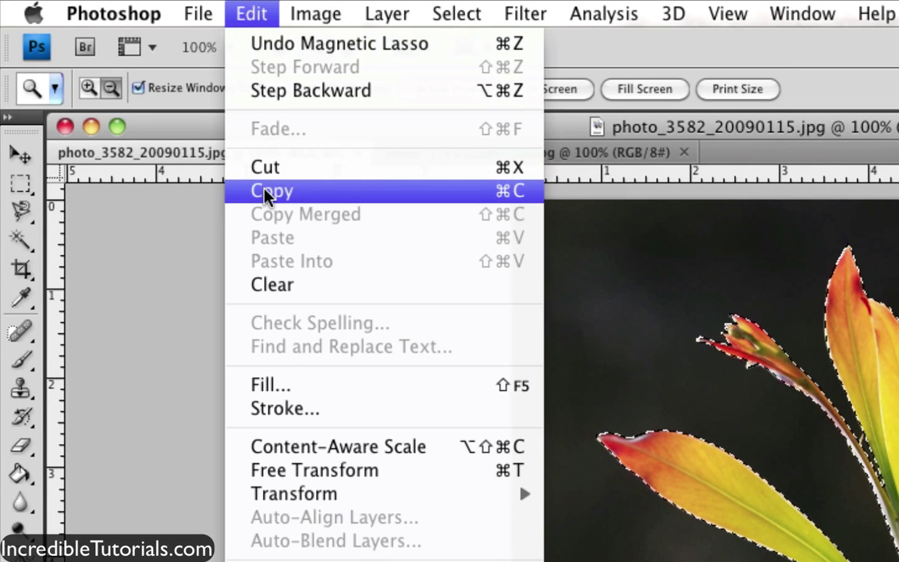